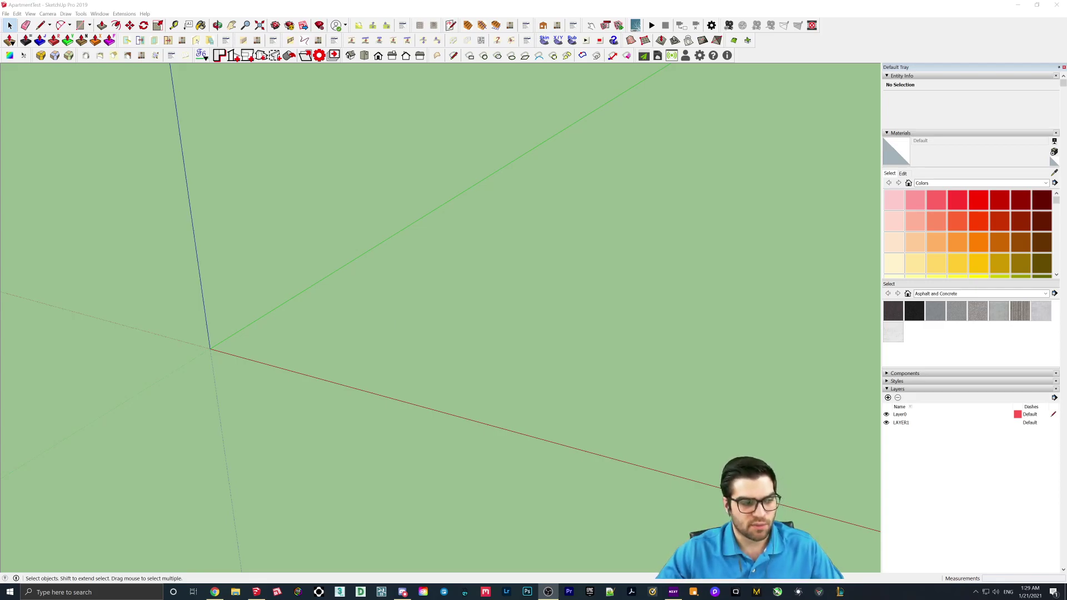
# Orbit around the empty SketchUp scene
pyautogui.moveTo(422, 124); pyautogui.dragTo(411, 276, button='middle')
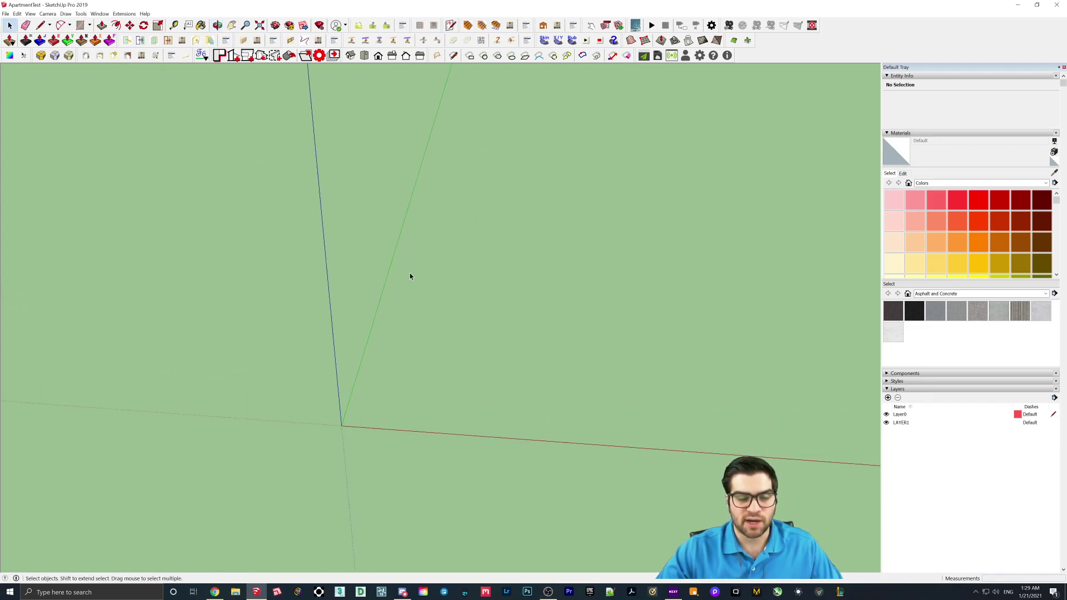
# Download the APARTMENT LOFT model from 3D Warehouse straight into the current model
pyautogui.click(276, 25)
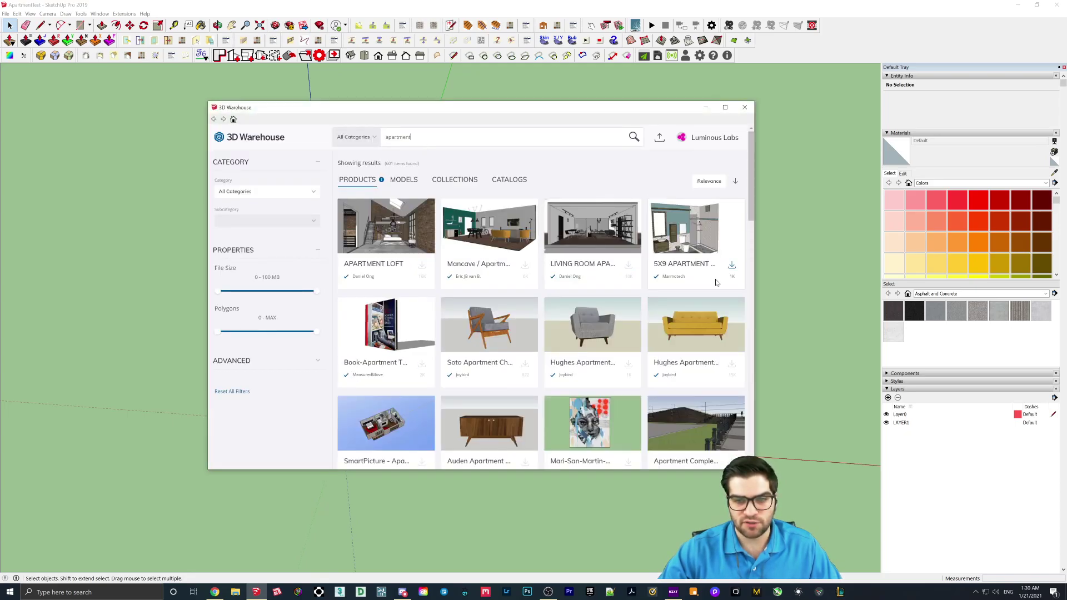
pyautogui.scroll(-1, 587, 295)
pyautogui.scroll(1, 501, 211)
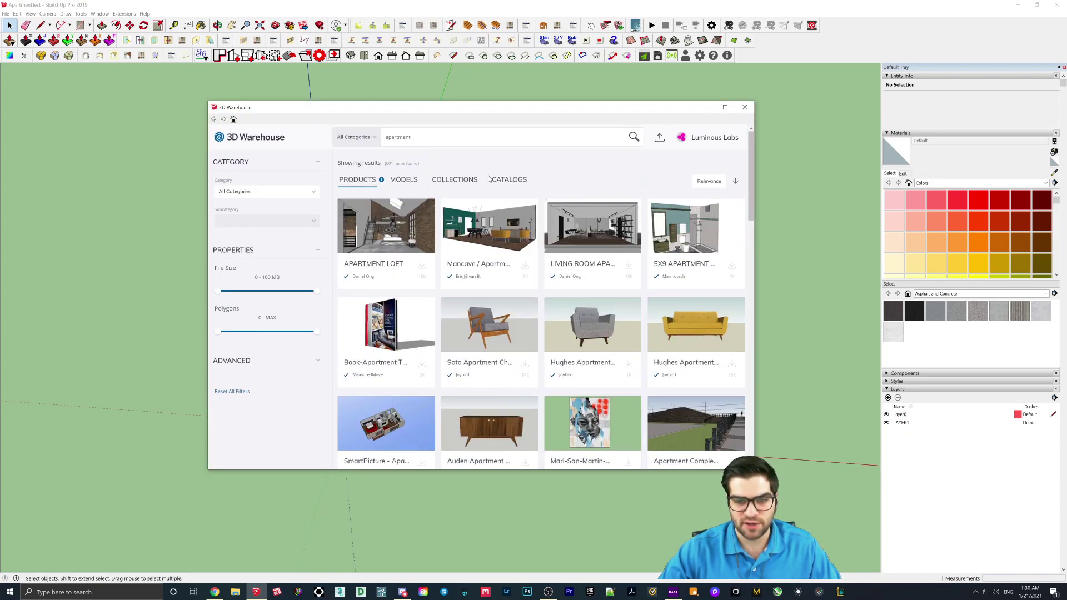
pyautogui.click(394, 222)
pyautogui.click(543, 307)
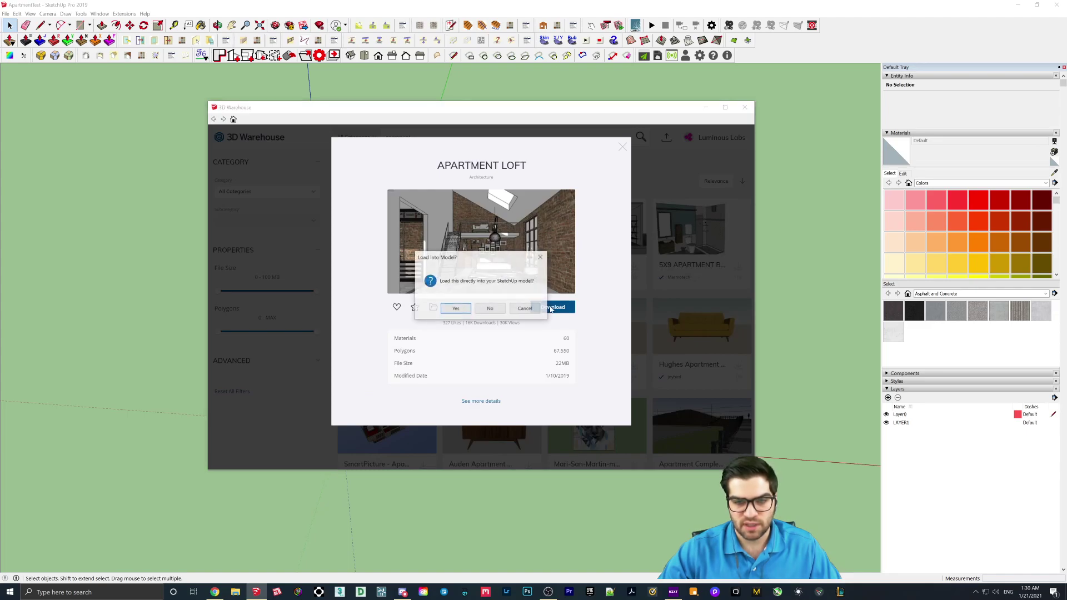
pyautogui.click(455, 310)
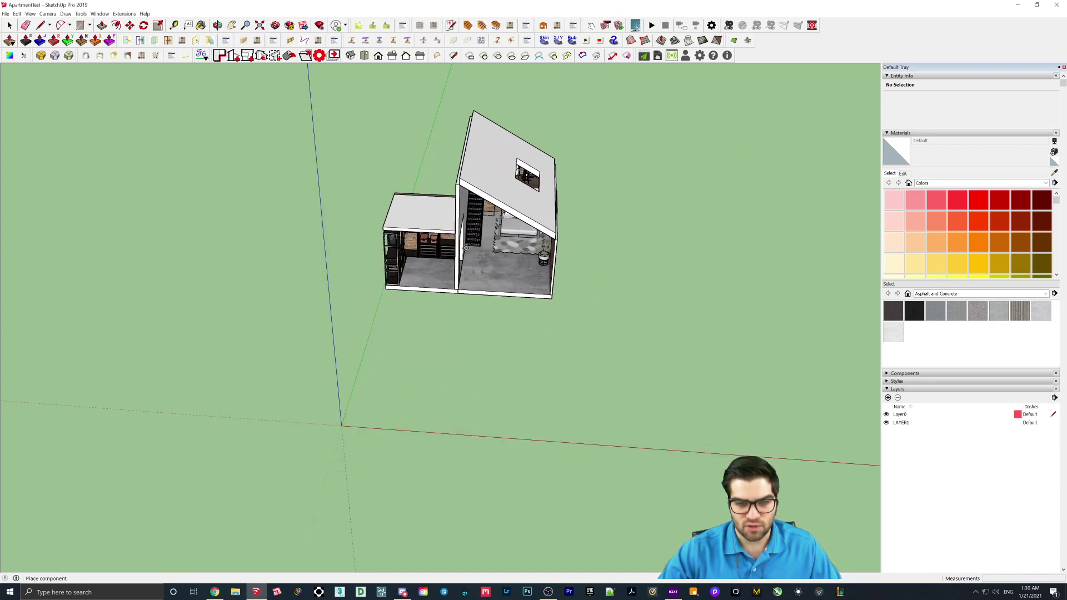
# Place the loft component and draw a rectangle covering its open front
pyautogui.click(466, 249)
pyautogui.scroll(3, 466, 249)
pyautogui.press('r')
pyautogui.click(378, 290)
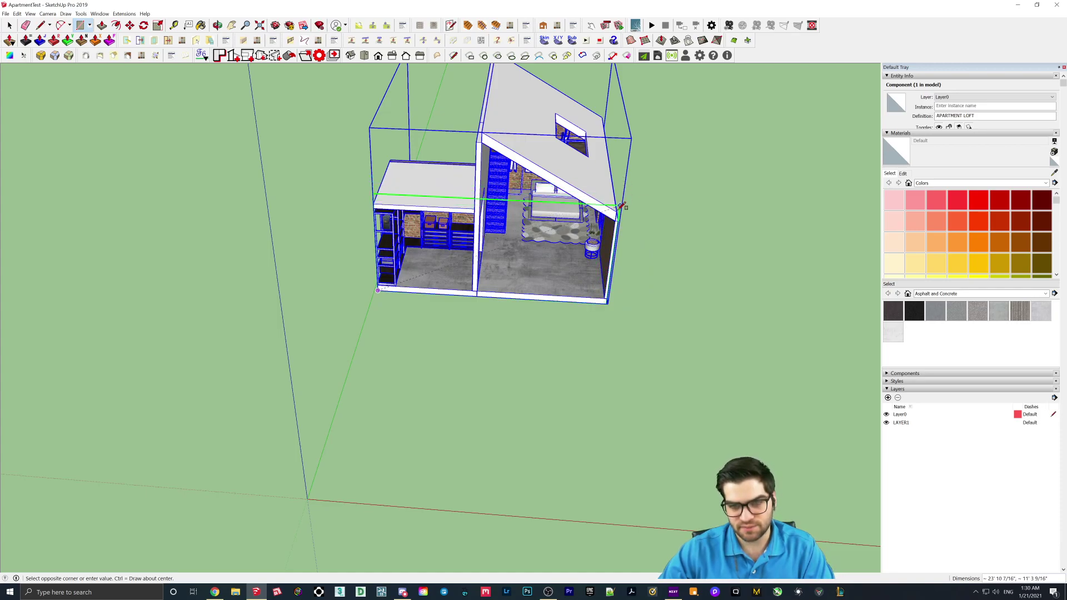
pyautogui.click(618, 214)
# Raise the rectangle's top edge with Move to make the front wall taller
pyautogui.click(9, 25)
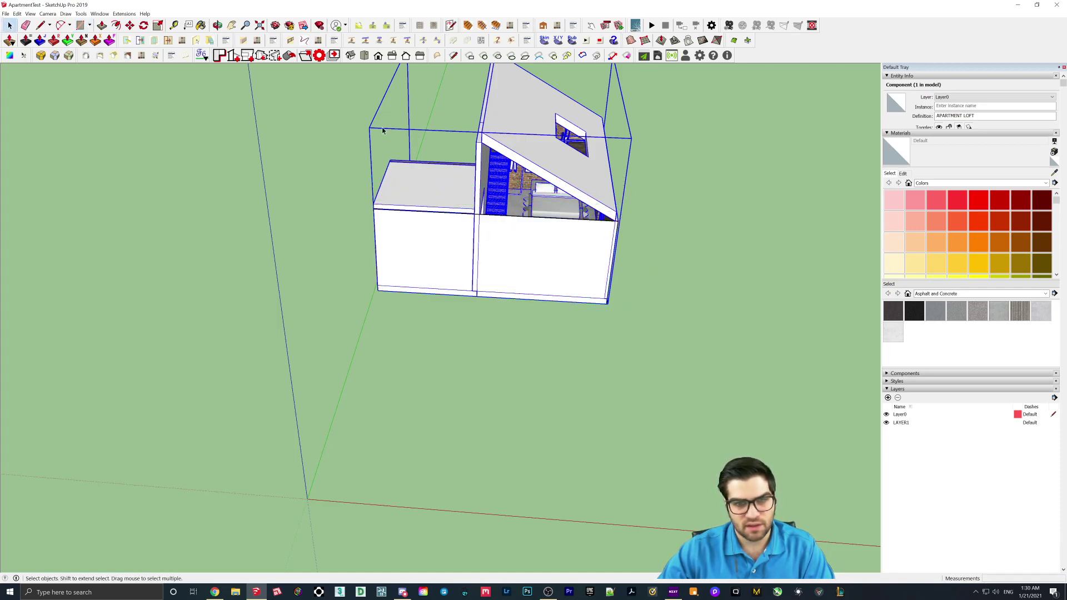
pyautogui.moveTo(472, 222); pyautogui.dragTo(445, 217, button='middle')
pyautogui.scroll(2, 443, 215)
pyautogui.click(443, 216)
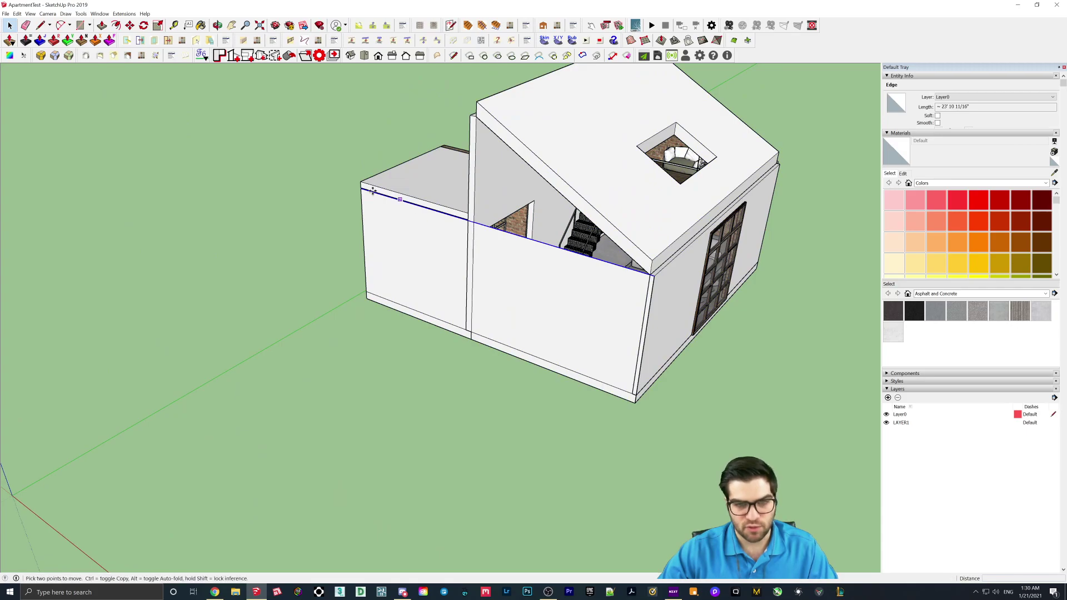
pyautogui.press('m')
pyautogui.click(361, 185)
pyautogui.click(362, 72)
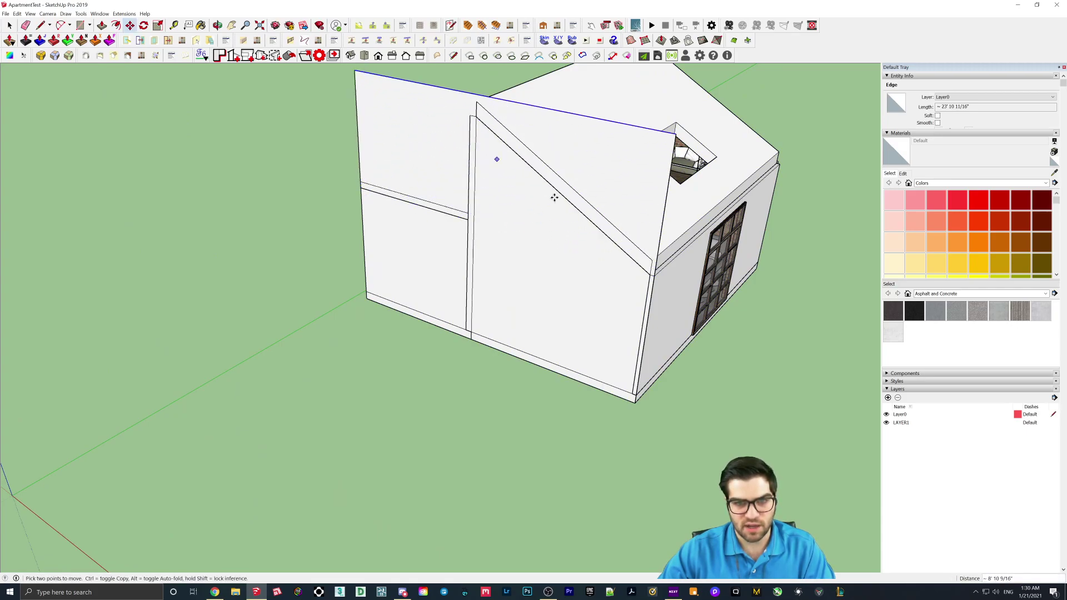
pyautogui.moveTo(493, 157); pyautogui.dragTo(496, 191, button='middle')
# Push/pull the front wall, clear the selection and save the file
pyautogui.press('p')
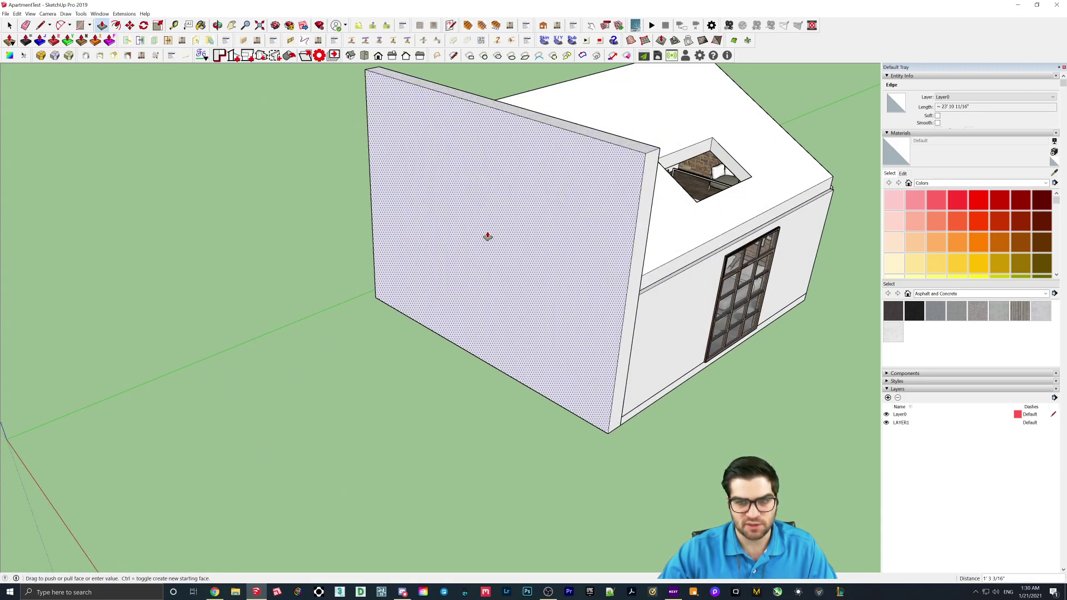
pyautogui.moveTo(485, 236); pyautogui.dragTo(605, 305, button='middle')
pyautogui.scroll(2, 365, 237)
pyautogui.press('space')
pyautogui.scroll(-3, 481, 195)
pyautogui.click(762, 284)
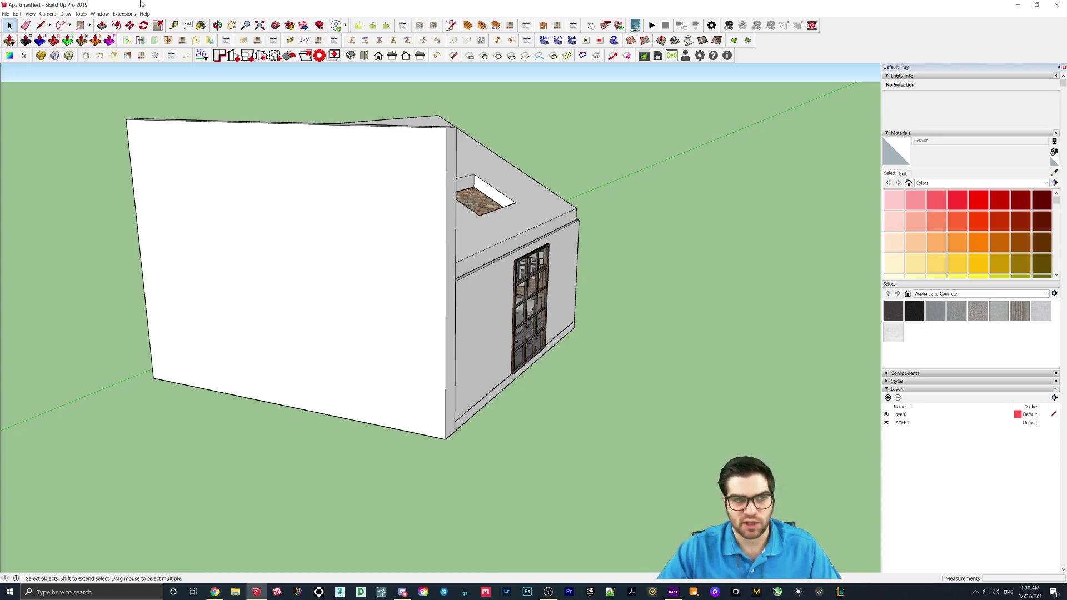
pyautogui.click(5, 13)
pyautogui.click(20, 82)
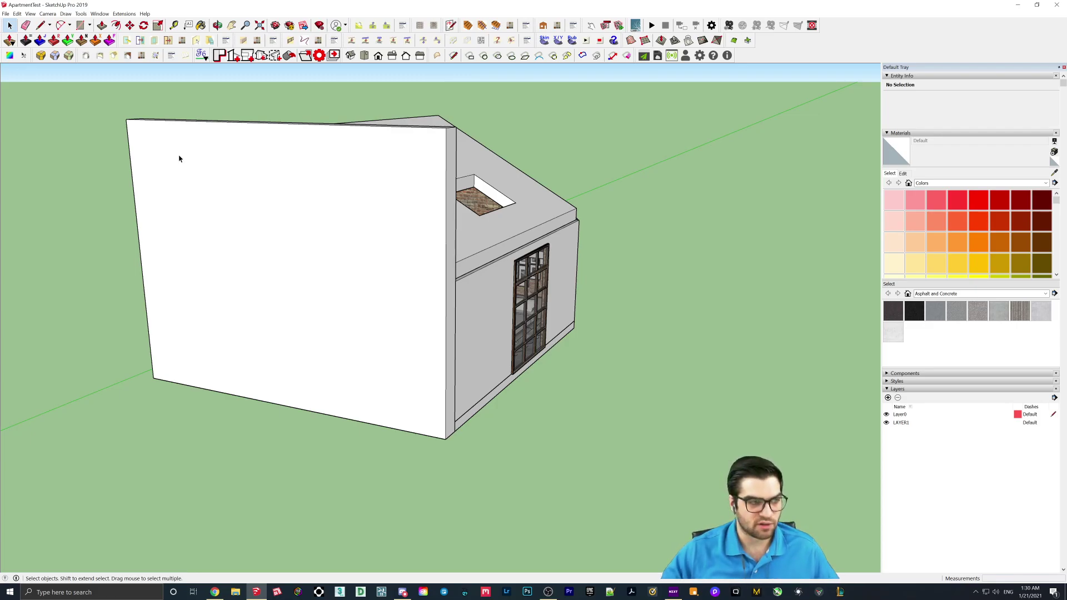
# Launch Blender from Windows search and start a new General scene
pyautogui.press('super')
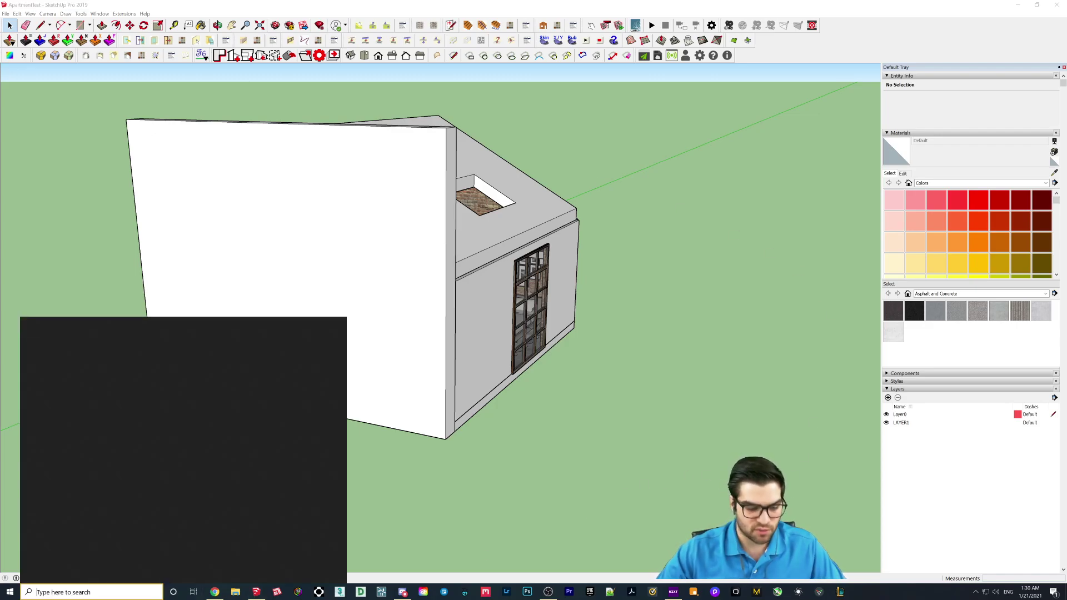
pyautogui.write('blender')
pyautogui.press('Return')
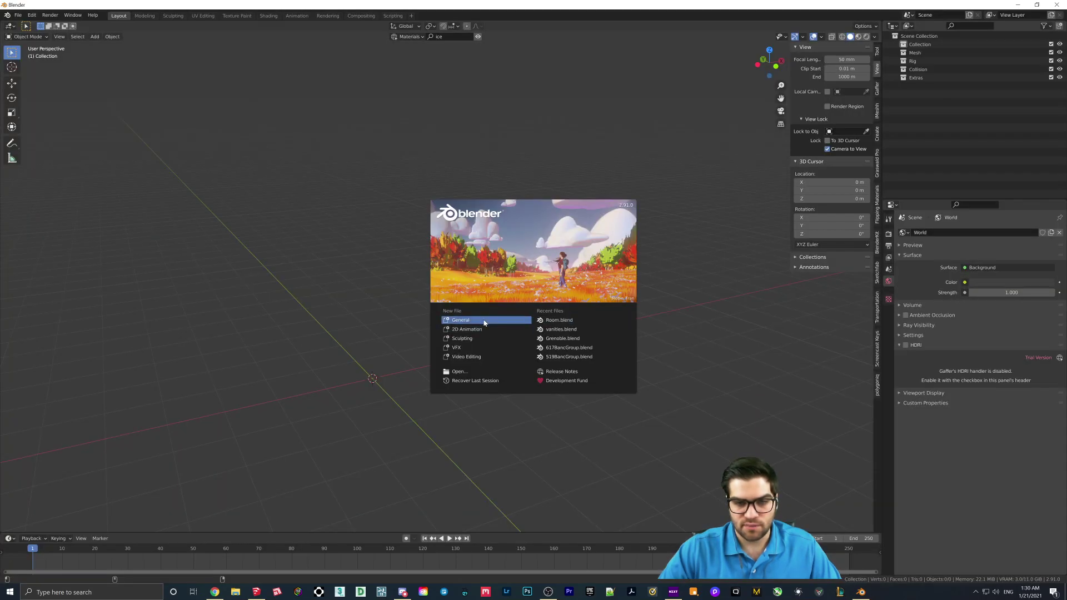
pyautogui.click(484, 320)
pyautogui.moveTo(559, 305)
pyautogui.mouseDown(button='middle')
pyautogui.moveTo(510, 336)
pyautogui.moveTo(460, 321)
pyautogui.moveTo(444, 328)
pyautogui.mouseUp(button='middle')
# Import ApartmentTest.skp from the Desktop as a SketchUp file
pyautogui.click(17, 15)
pyautogui.moveTo(31, 128)
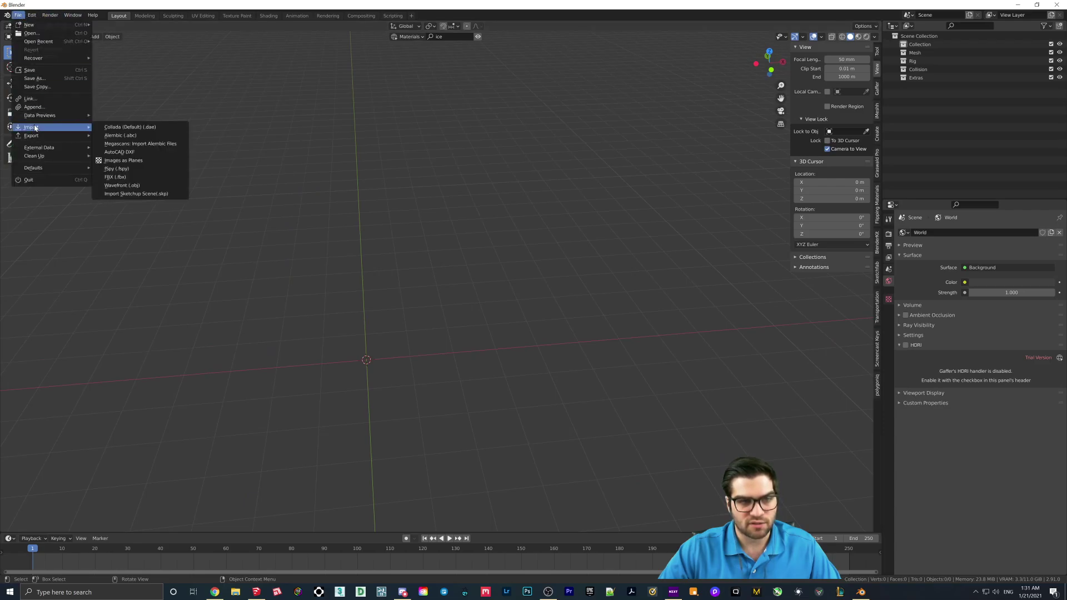
pyautogui.click(131, 194)
pyautogui.scroll(-8, 499, 312)
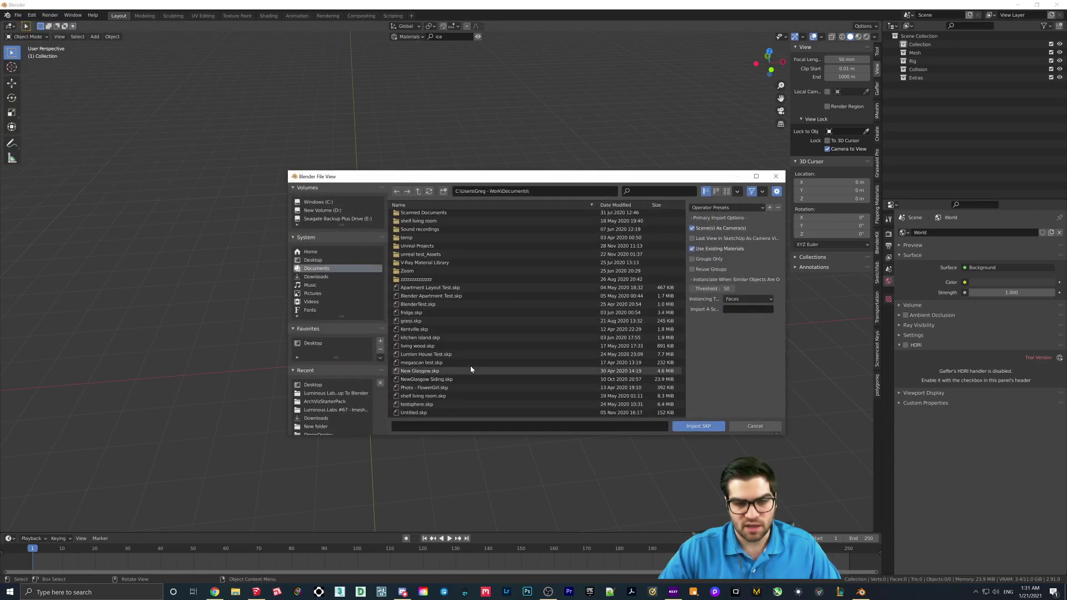
pyautogui.click(313, 385)
pyautogui.scroll(-5, 461, 356)
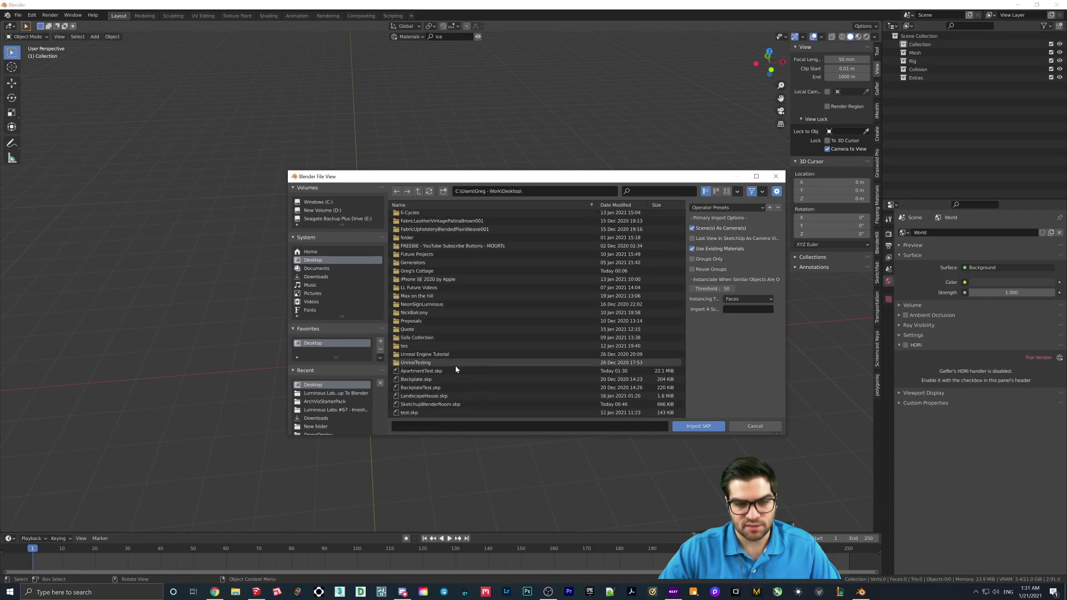
pyautogui.click(256, 592)
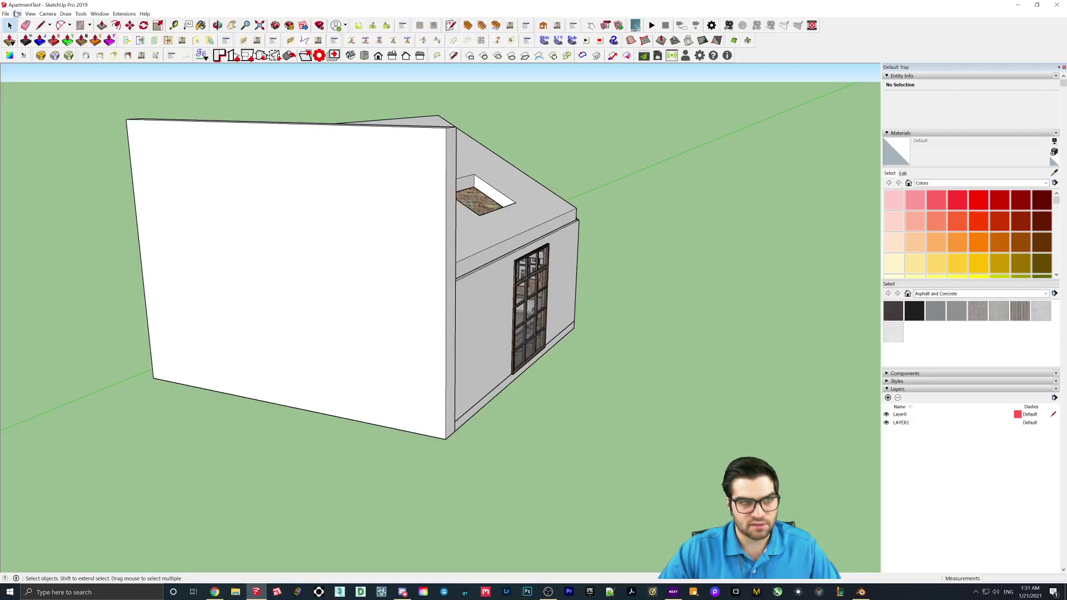
pyautogui.click(861, 592)
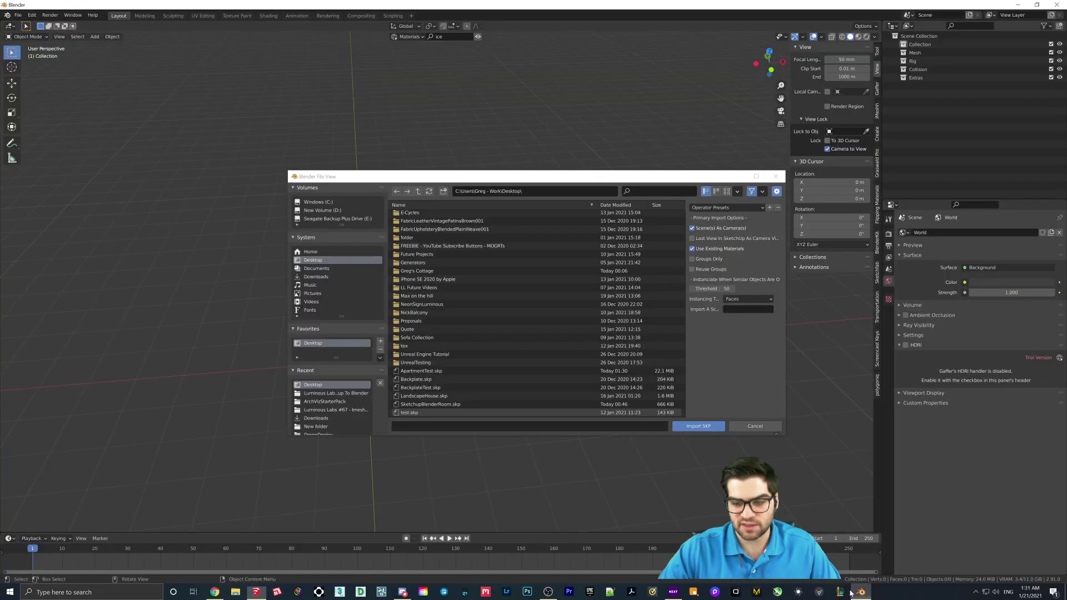
pyautogui.doubleClick(420, 371)
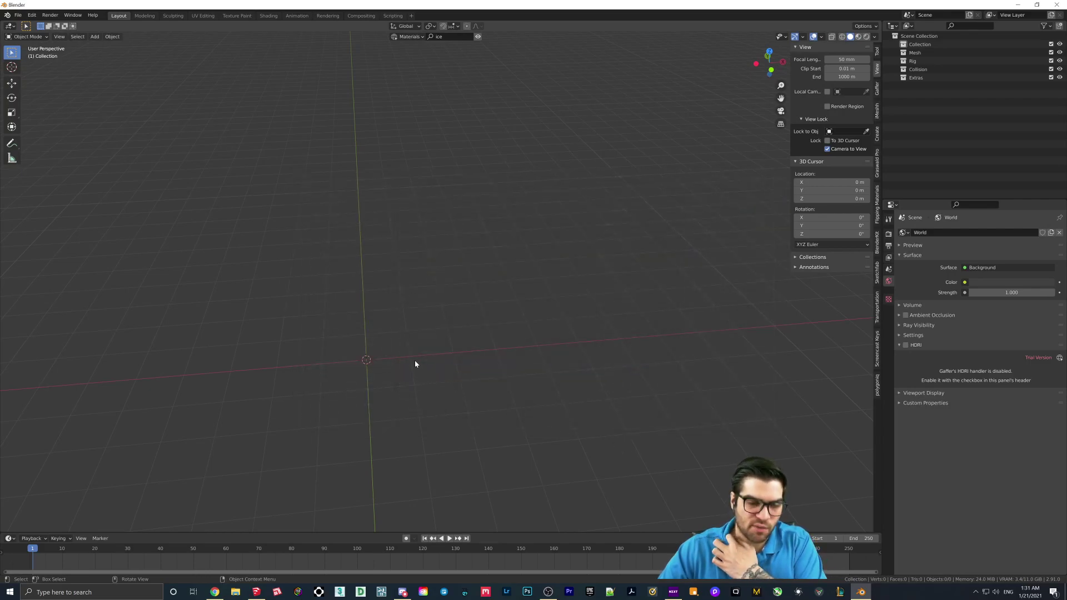
# Switch the viewport shading to Material Preview
pyautogui.moveTo(410, 298); pyautogui.dragTo(334, 269, button='middle')
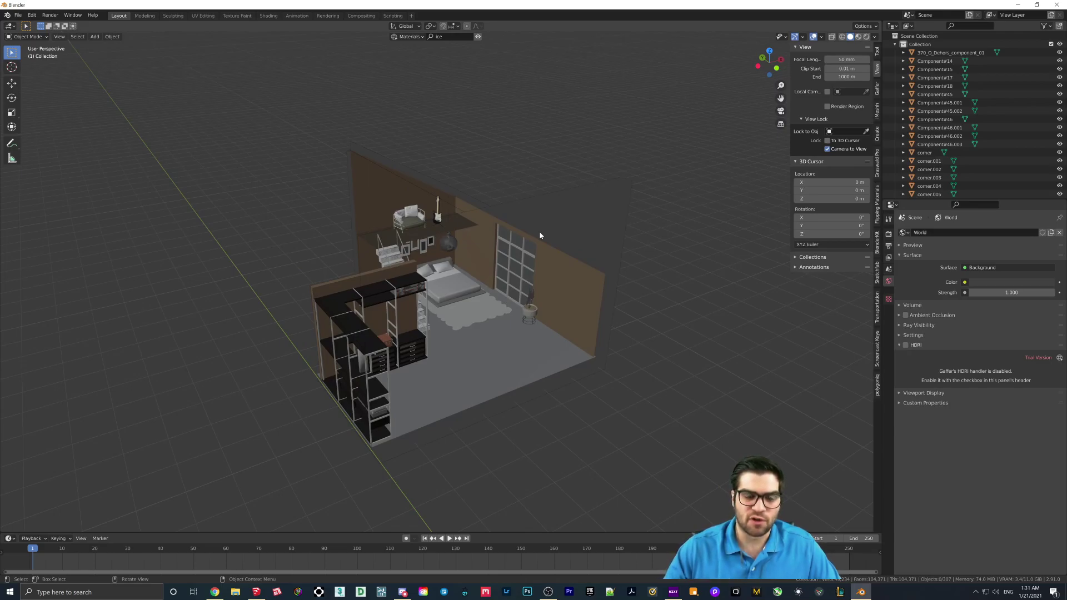
pyautogui.press('z')
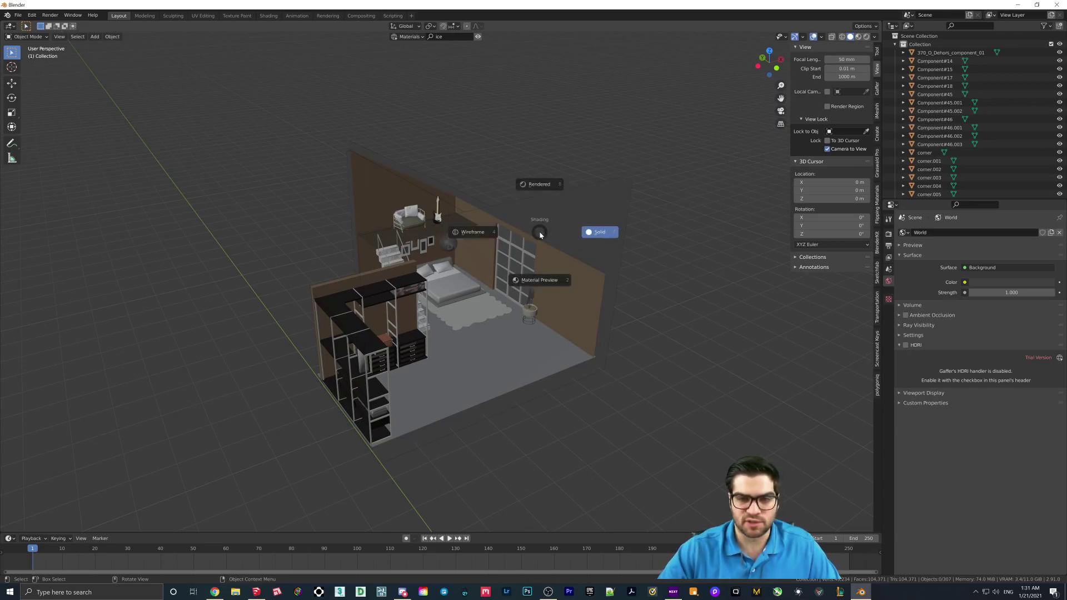
pyautogui.click(570, 338)
# Move into the room and select the tall window wall beside the bed
pyautogui.moveTo(502, 335); pyautogui.dragTo(535, 257, button='middle')
pyautogui.click(433, 225)
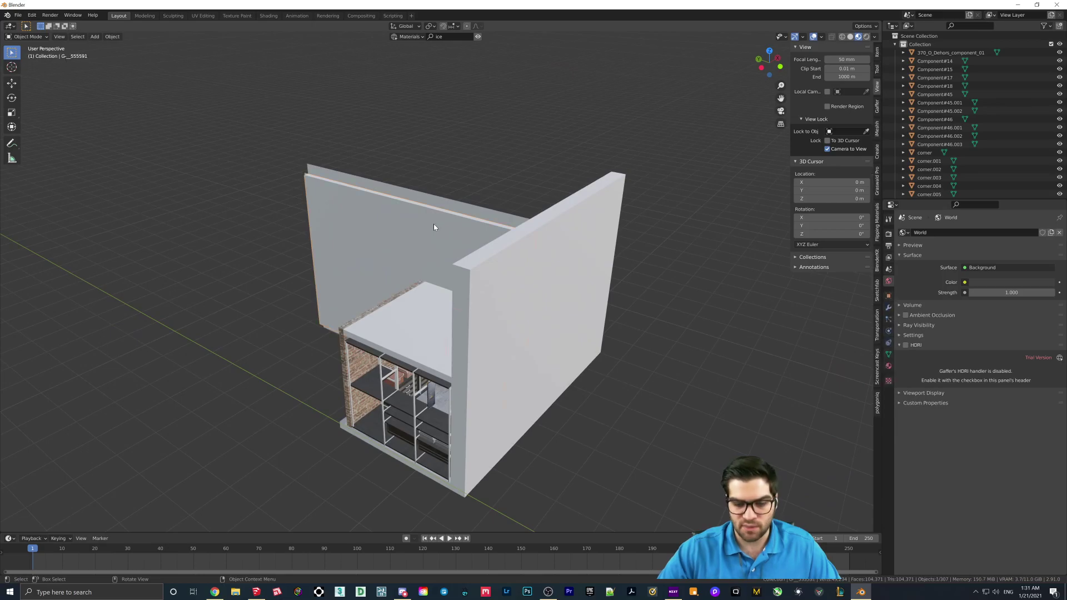
pyautogui.scroll(10, 434, 224)
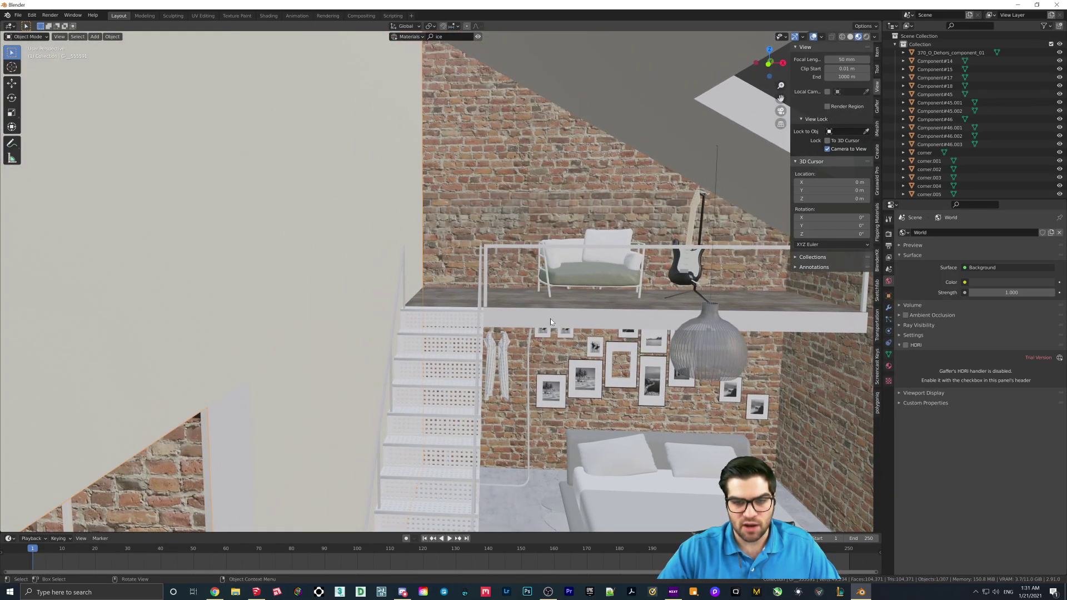
pyautogui.scroll(-6, 550, 319)
pyautogui.moveTo(480, 182); pyautogui.dragTo(609, 261, button='middle')
pyautogui.scroll(3, 609, 261)
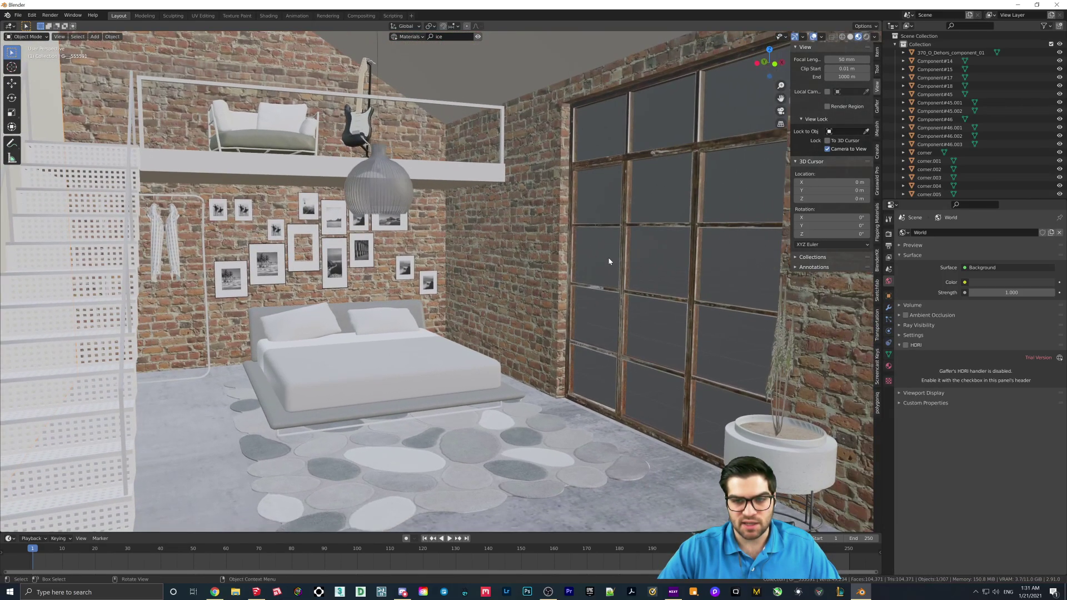
pyautogui.click(656, 275)
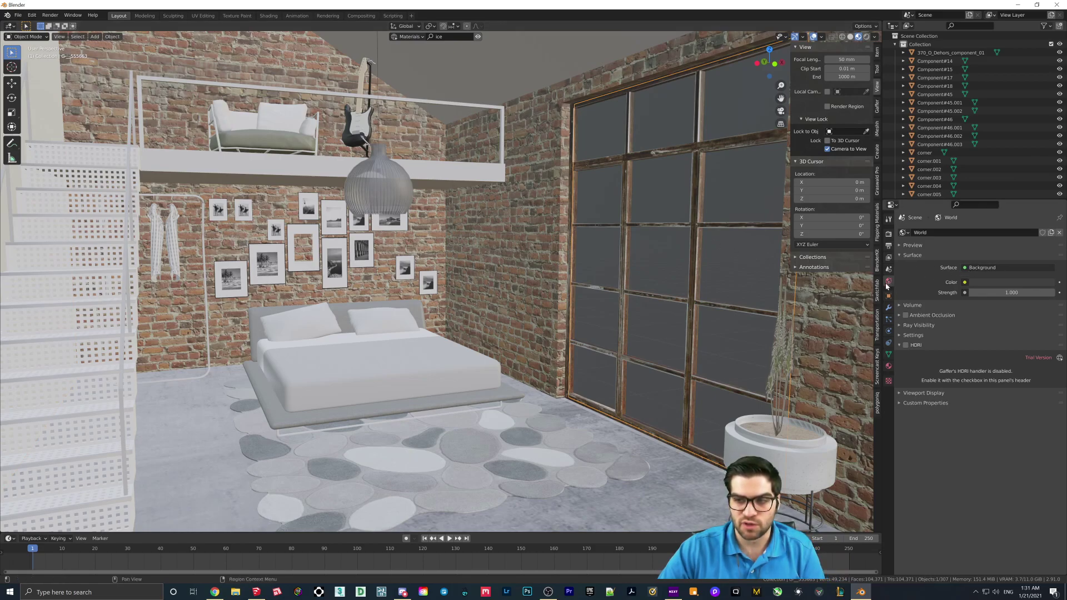
# Make the window material a Glass BSDF with roughness 0
pyautogui.click(888, 366)
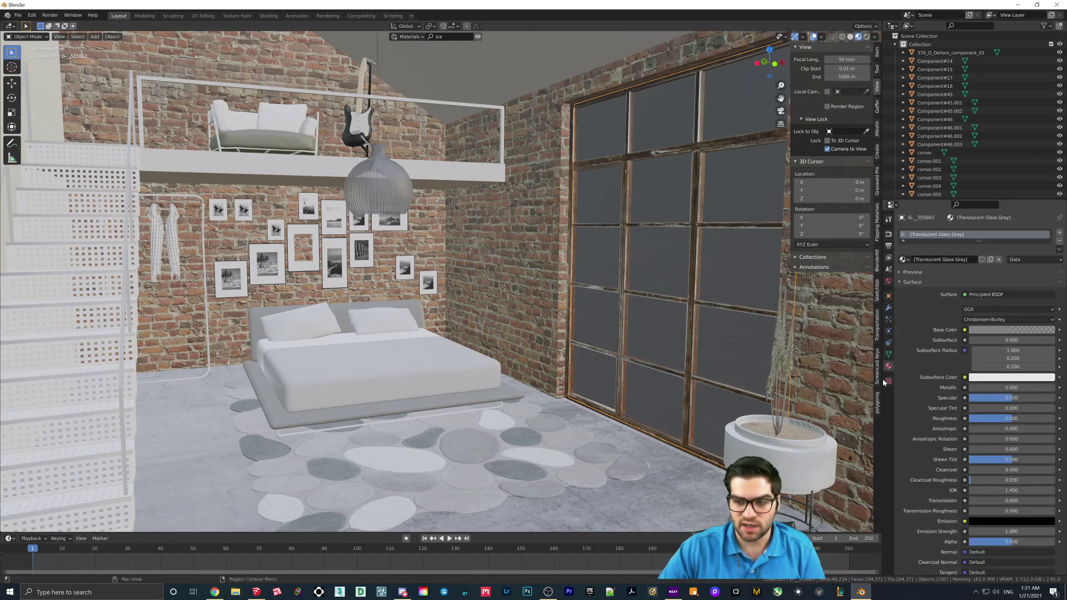
pyautogui.click(984, 294)
pyautogui.click(970, 360)
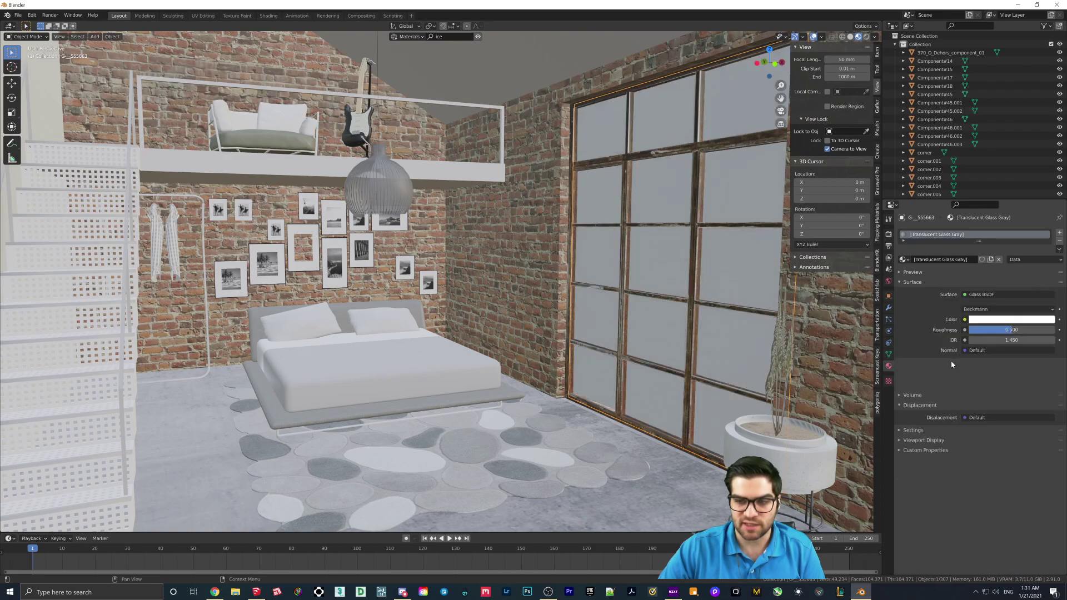
pyautogui.moveTo(801, 292); pyautogui.dragTo(833, 300, button='middle')
pyautogui.doubleClick(1011, 330)
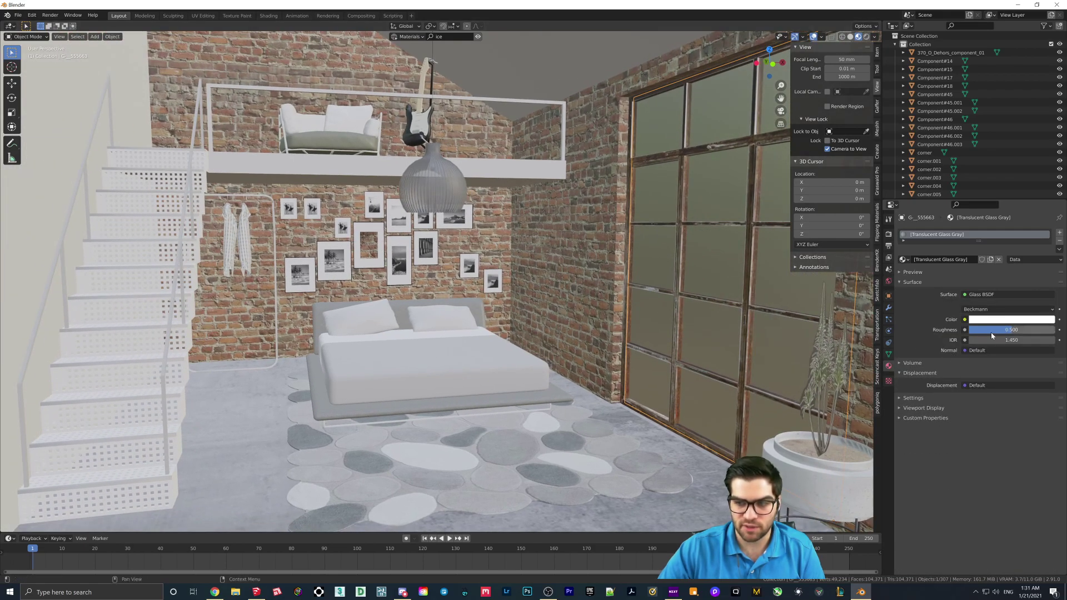
pyautogui.write('0')
pyautogui.press('Return')
# Drive the world colour with a Sky Texture, sun elevation 45° and intensity 0.75
pyautogui.moveTo(523, 222); pyautogui.dragTo(552, 221, button='middle')
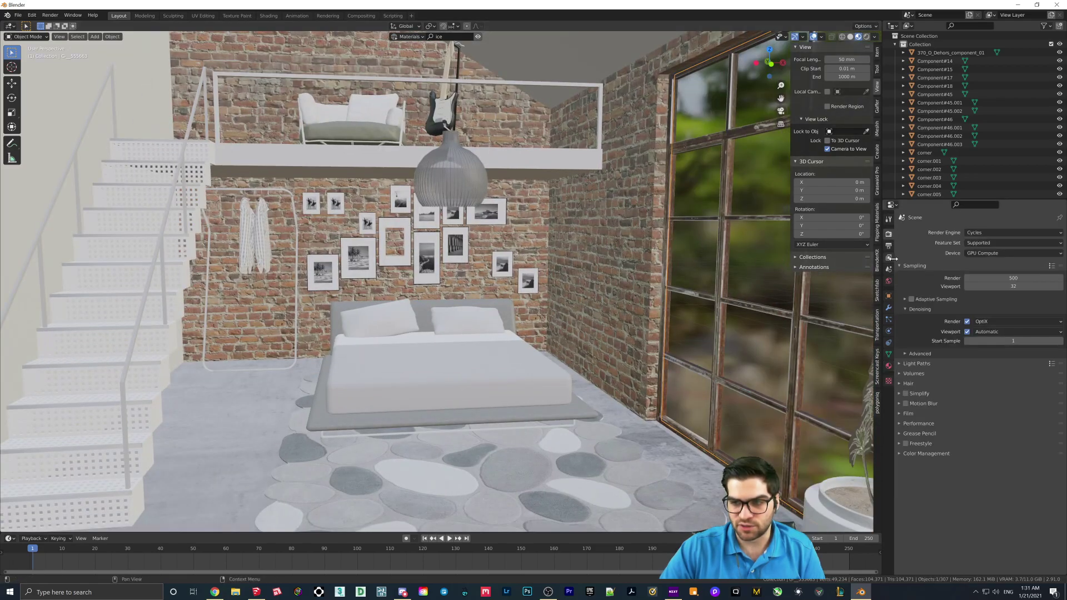
pyautogui.click(889, 281)
pyautogui.click(965, 283)
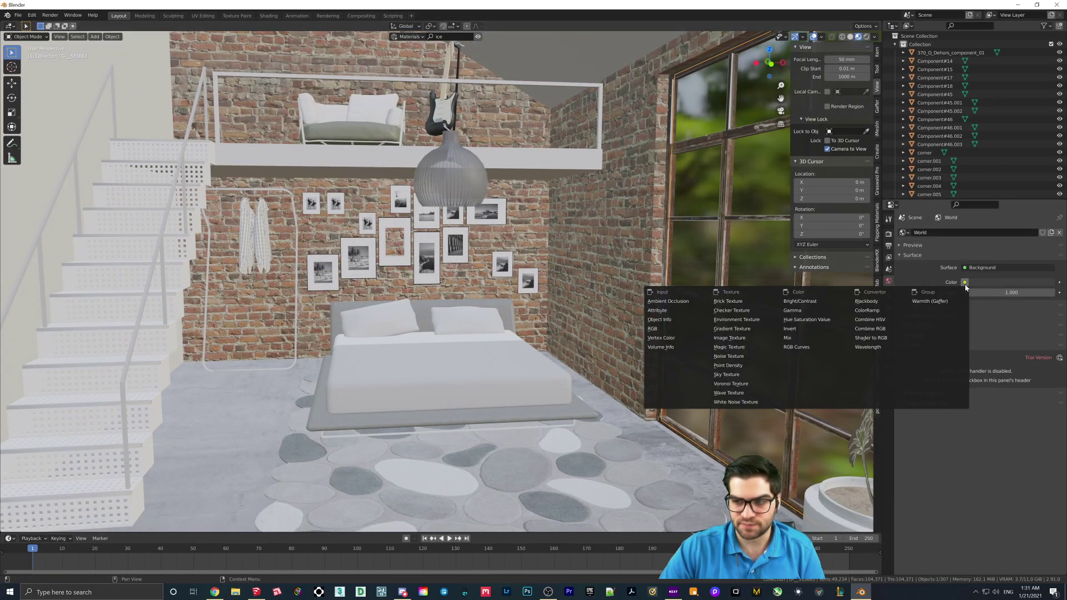
pyautogui.click(726, 374)
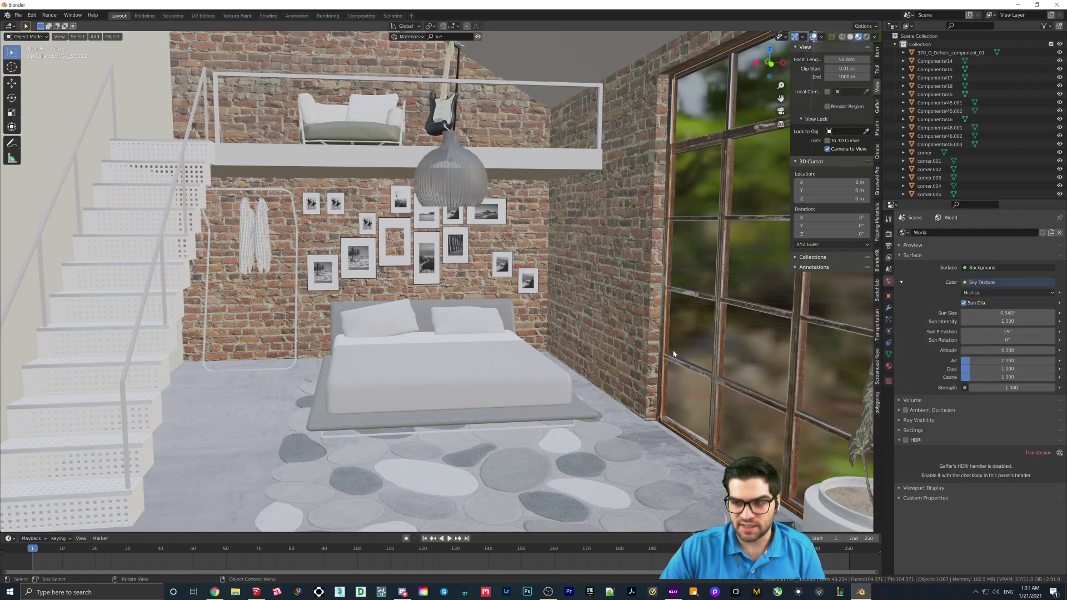
pyautogui.doubleClick(1008, 332)
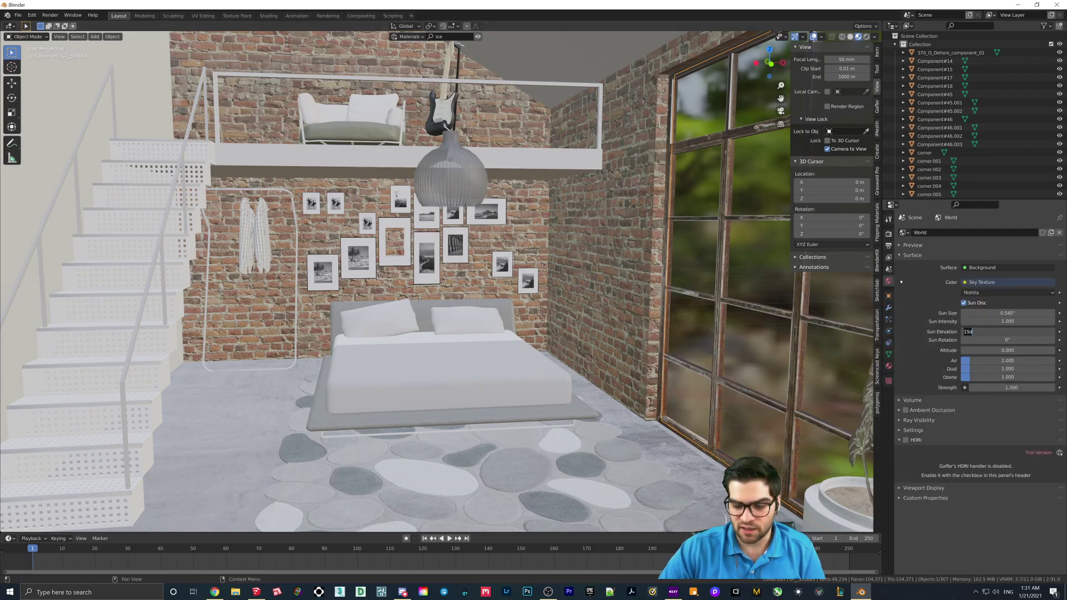
pyautogui.write('45')
pyautogui.press('Return')
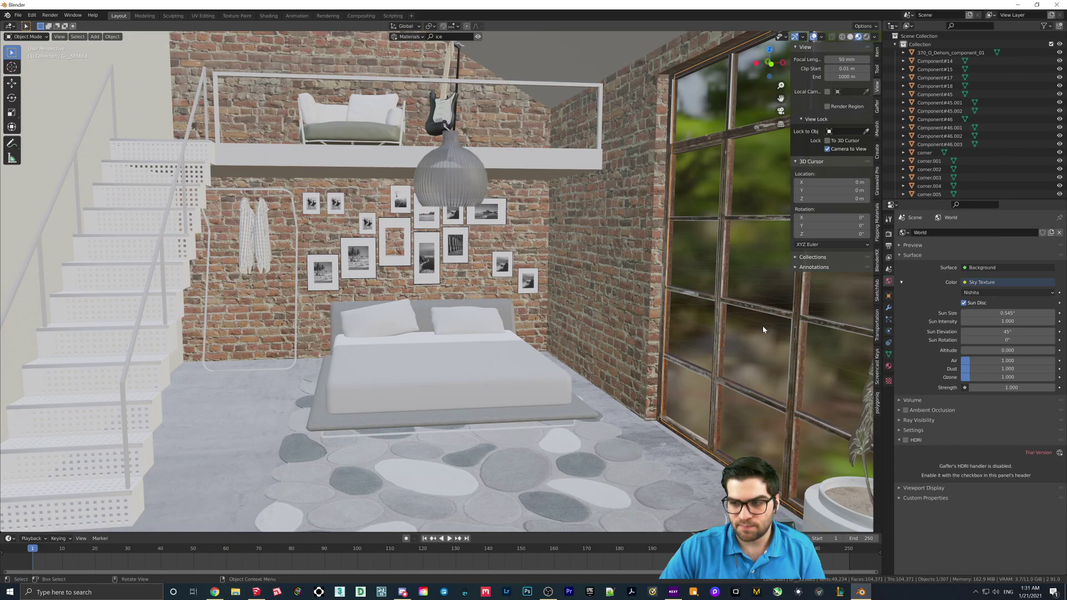
pyautogui.doubleClick(996, 321)
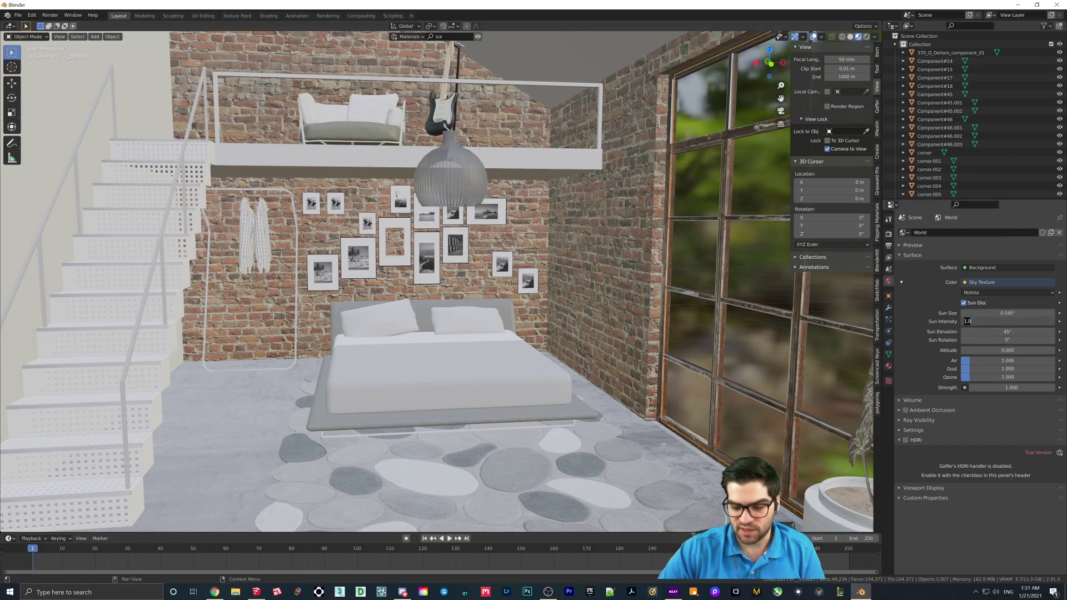
pyautogui.write('.75')
pyautogui.press('Return')
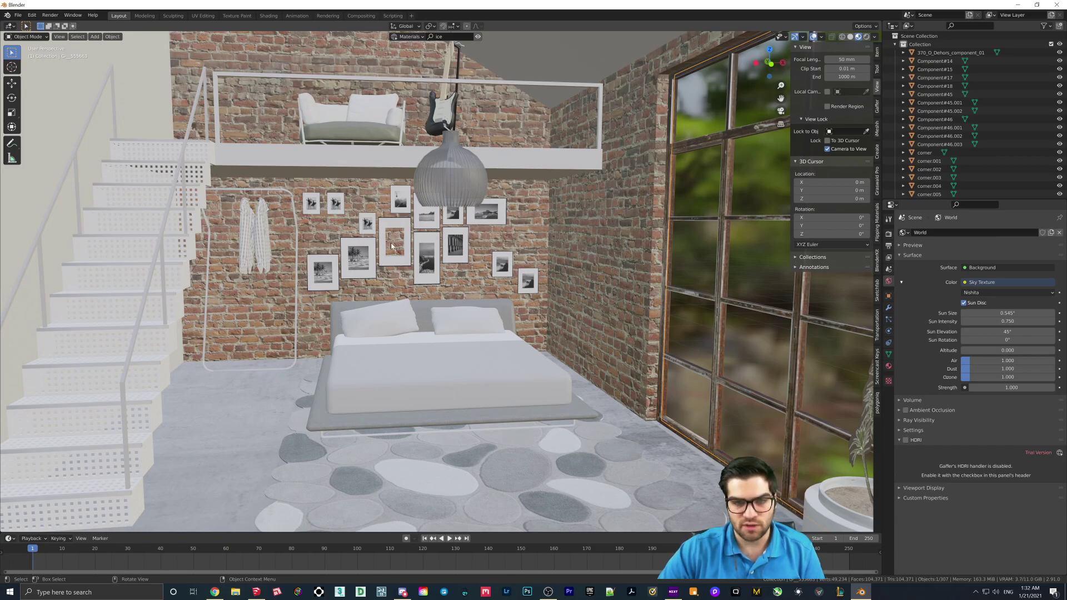
# Add a camera and aim it at the bedroom, stairs and loft
pyautogui.scroll(-5, 392, 246)
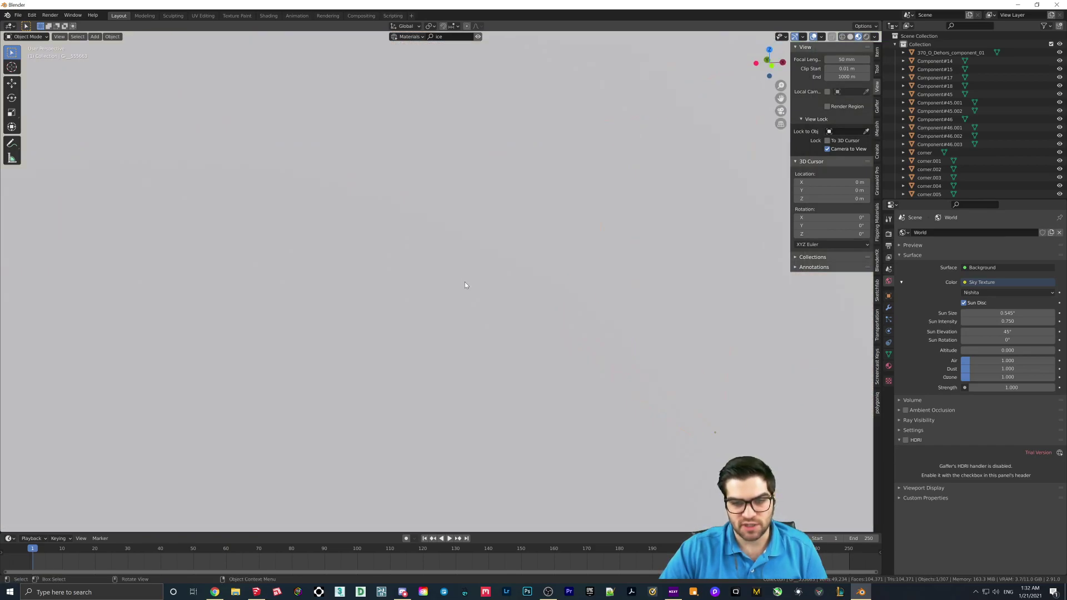
pyautogui.moveTo(464, 282); pyautogui.dragTo(472, 351, button='middle')
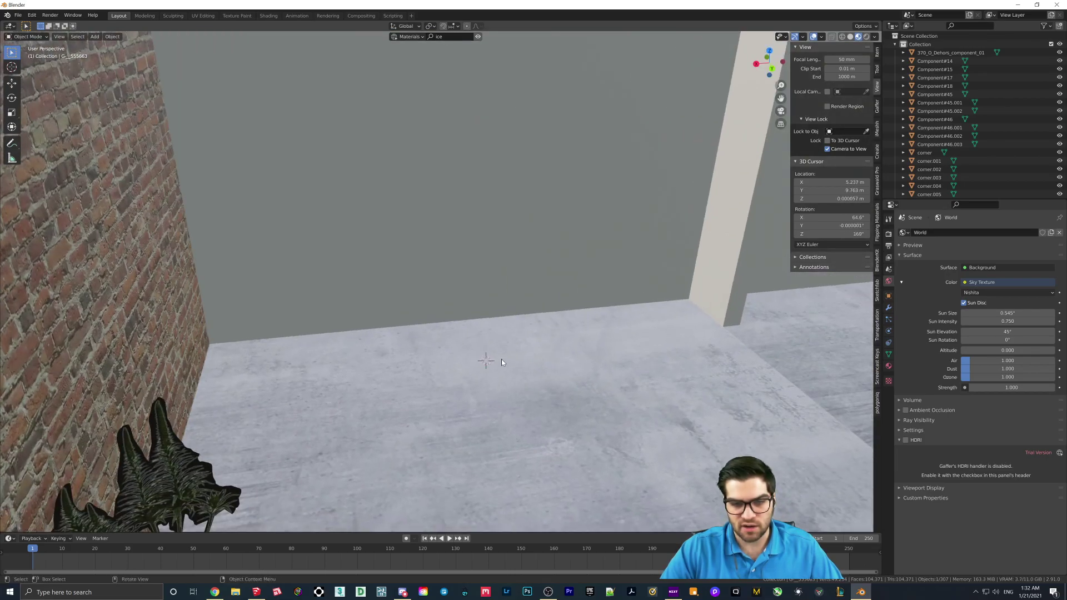
pyautogui.hotkey('shift', 'a')
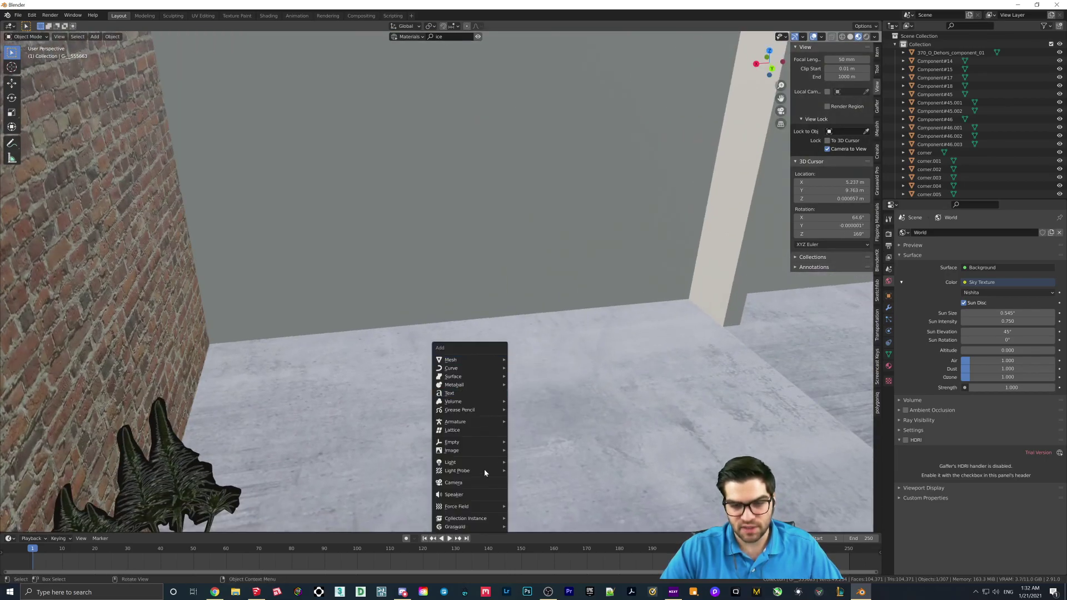
pyautogui.click(480, 483)
pyautogui.press('KP_0')
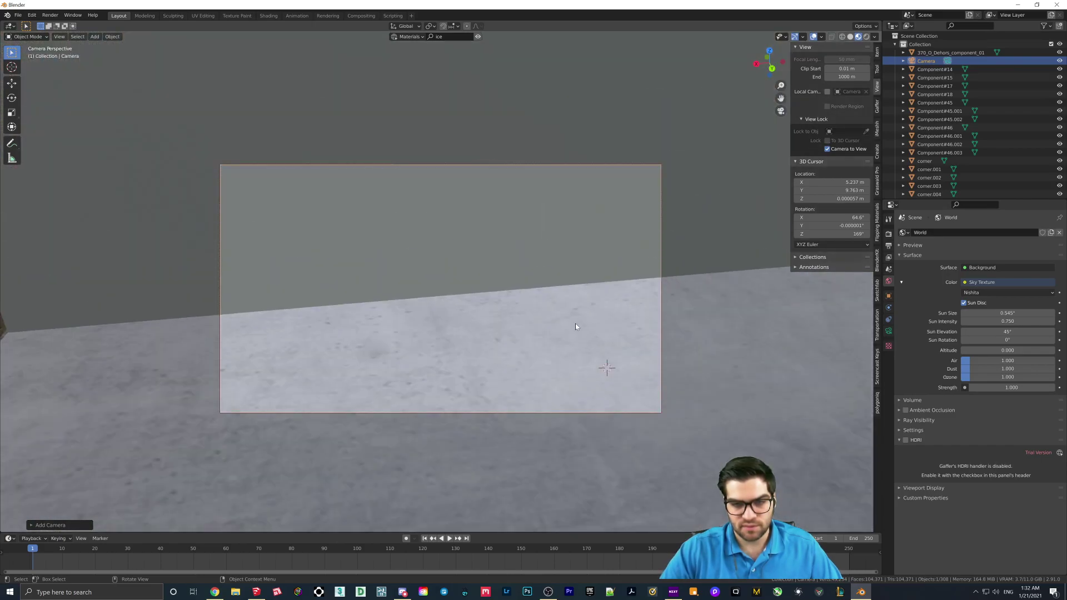
pyautogui.moveTo(575, 327); pyautogui.dragTo(613, 297, button='middle')
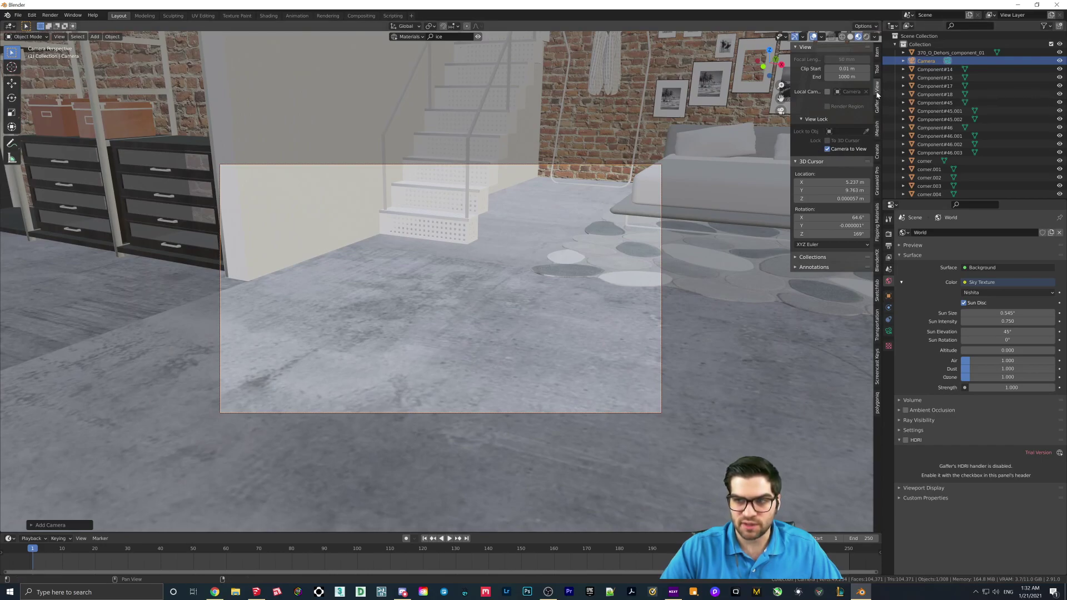
pyautogui.moveTo(512, 237); pyautogui.dragTo(419, 282, button='middle')
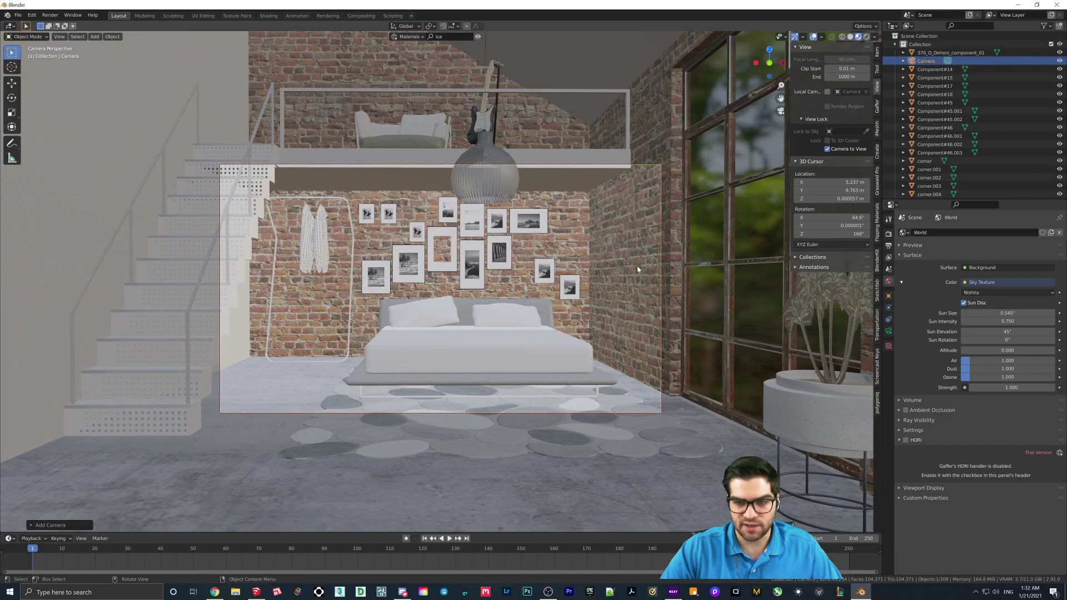
# Set the camera focal length to 34 mm and fine-tune its aim
pyautogui.click(888, 330)
pyautogui.scroll(-6, 764, 289)
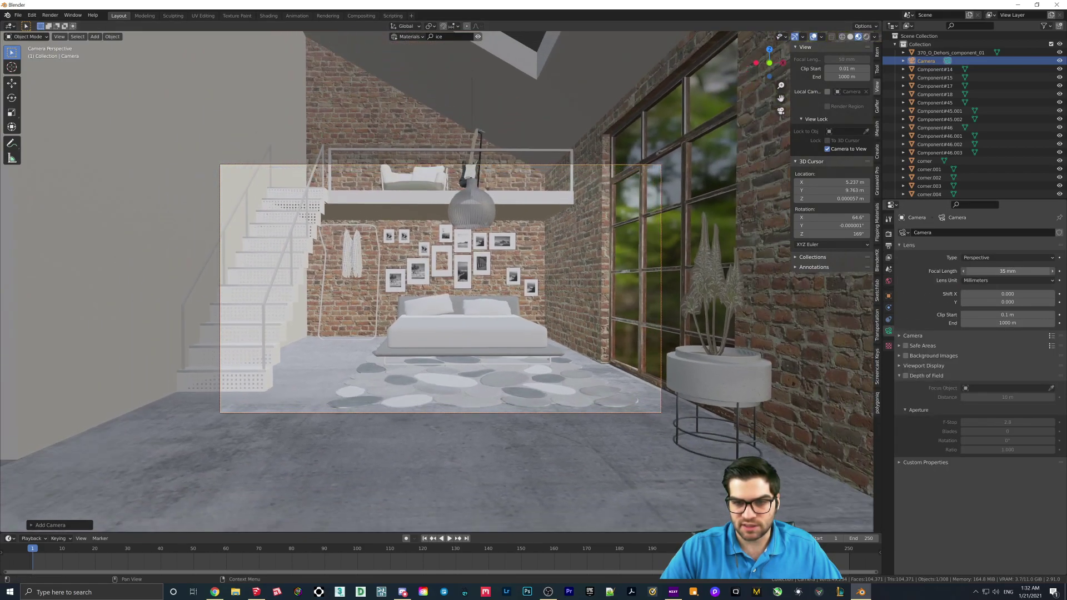
pyautogui.scroll(1, 765, 290)
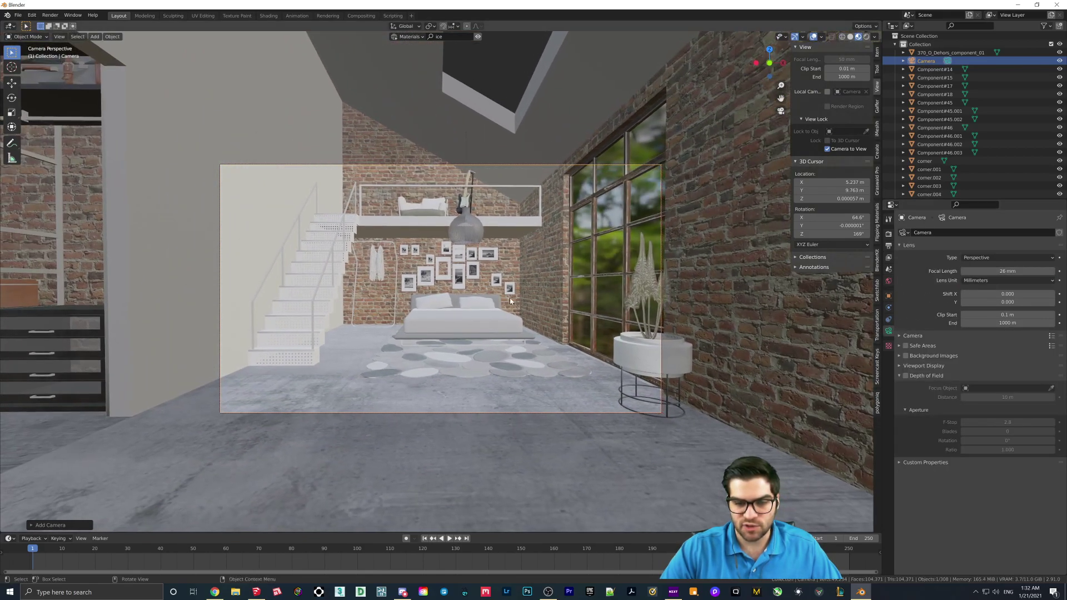
pyautogui.scroll(1, 658, 208)
pyautogui.click(1007, 271)
pyautogui.write('34')
pyautogui.press('Return')
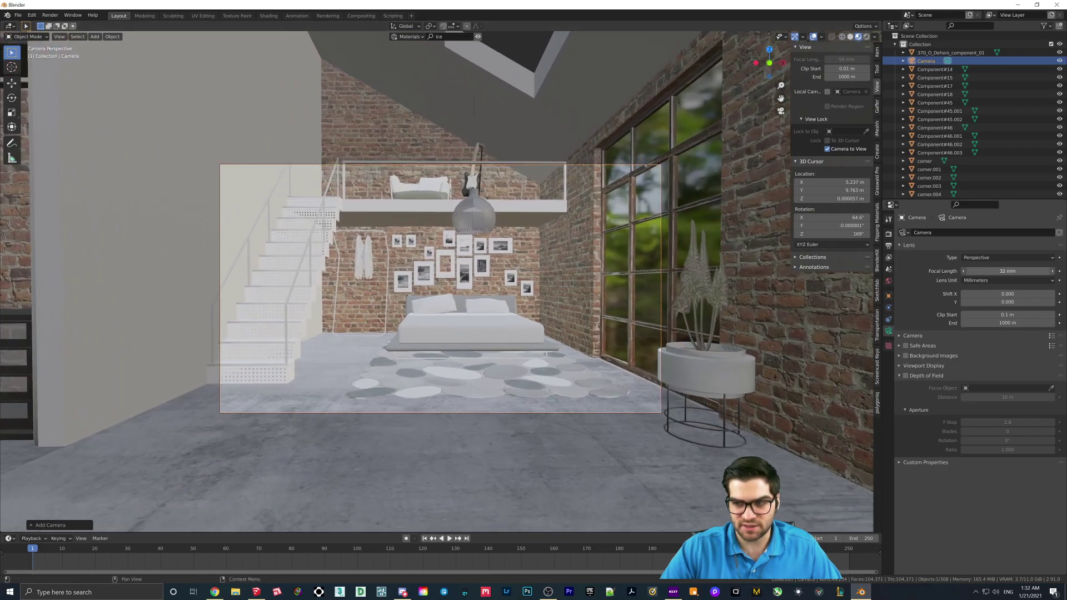
pyautogui.moveTo(591, 269); pyautogui.dragTo(602, 266, button='middle')
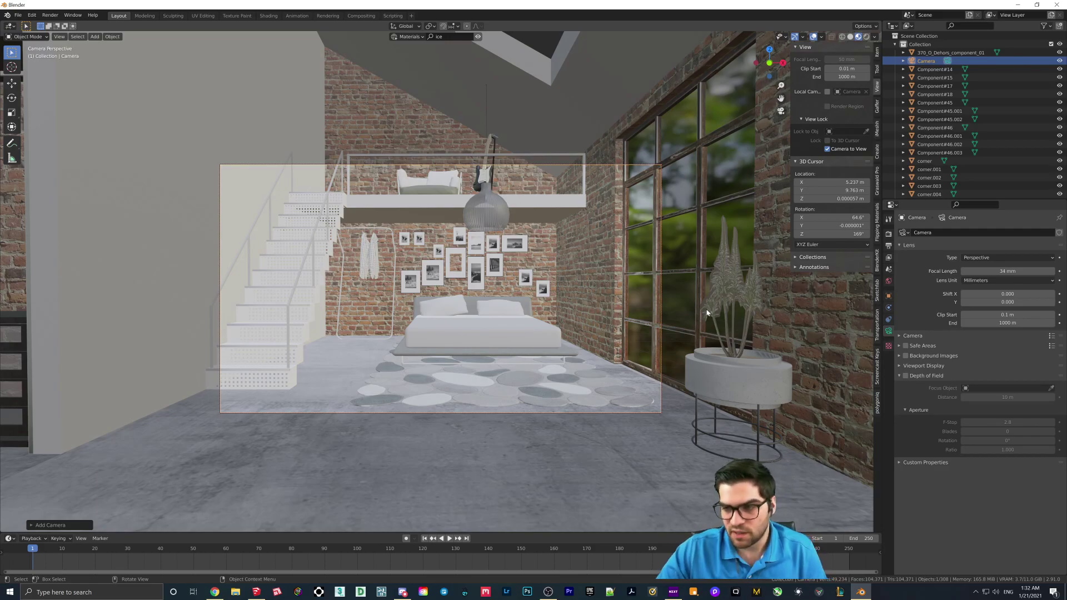
# Render the camera's view of the loft bedroom with F12
pyautogui.press('F12')
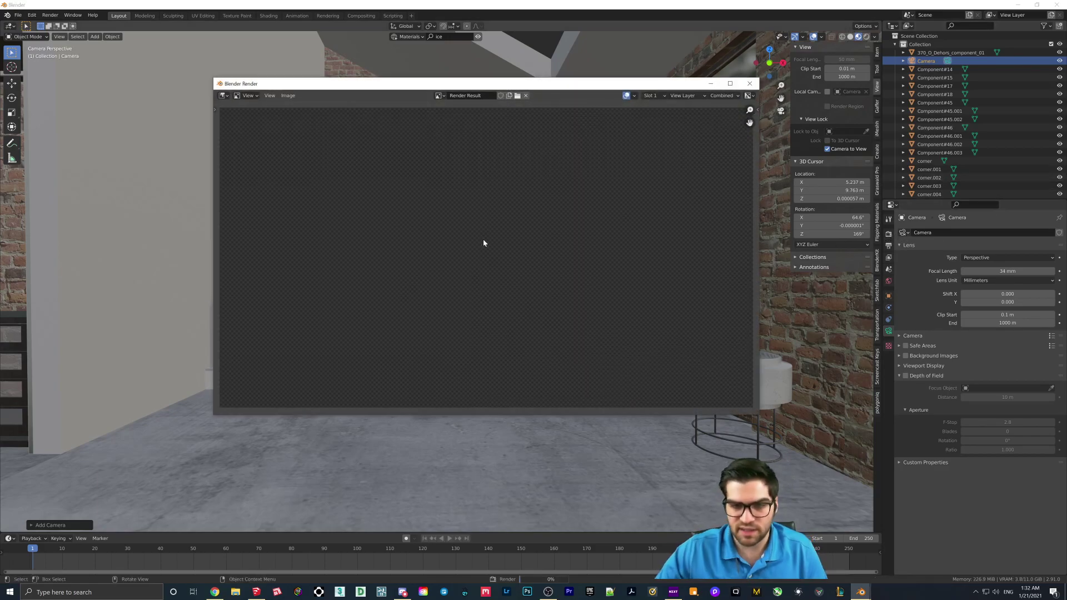